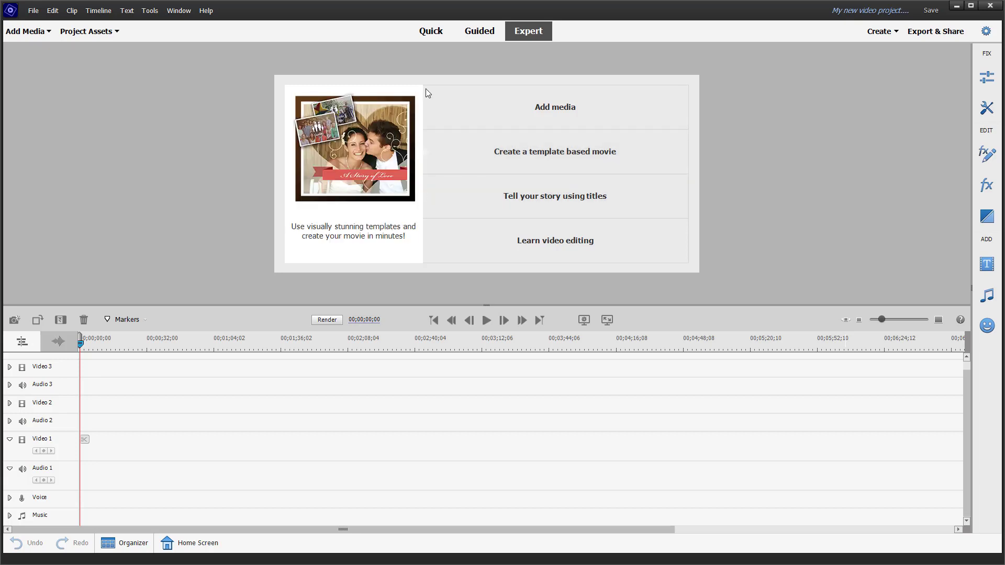
Step: Launch the Animate graphics guided edit from Guided's Video Adjustments category
left_click(479, 32)
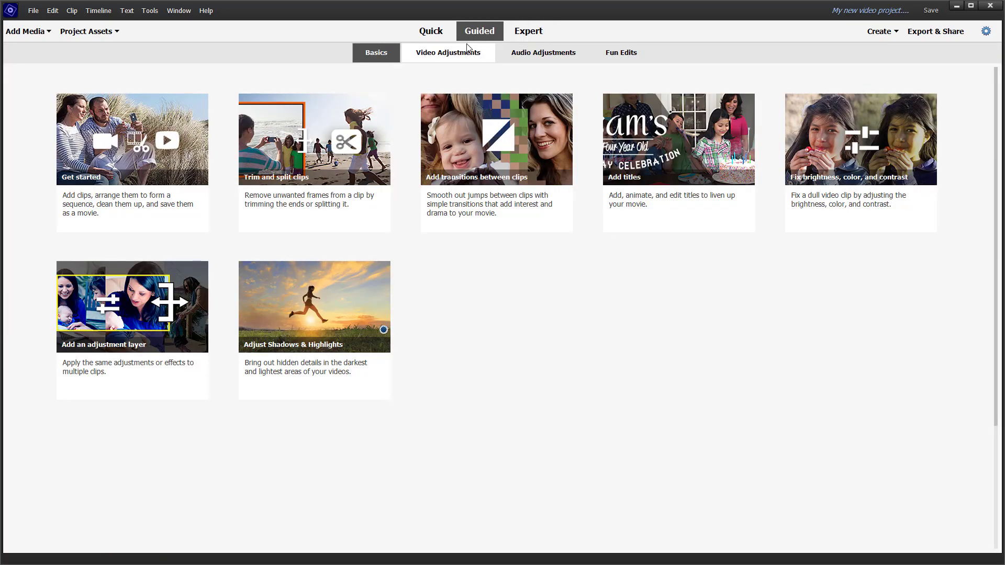
left_click(454, 59)
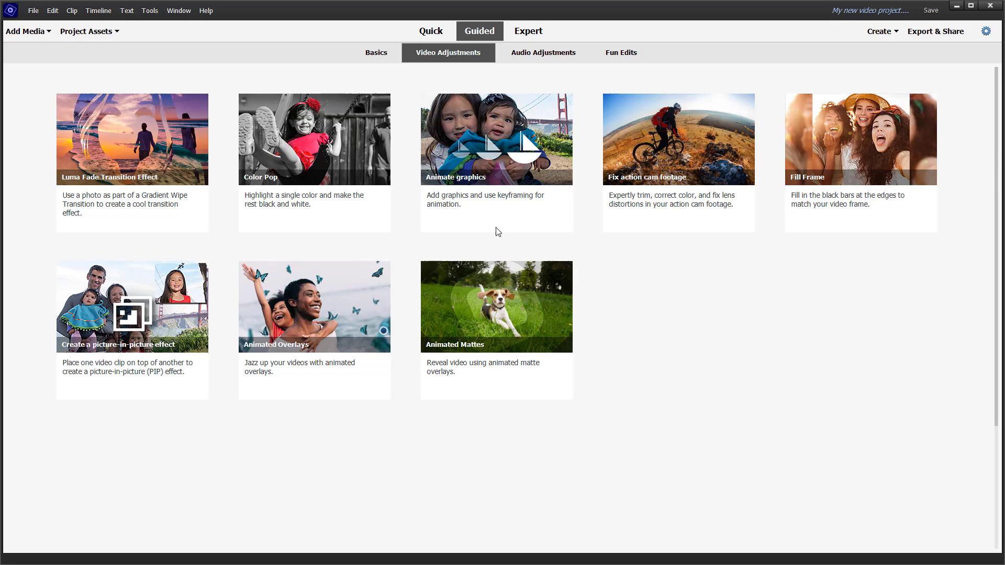
left_click(490, 159)
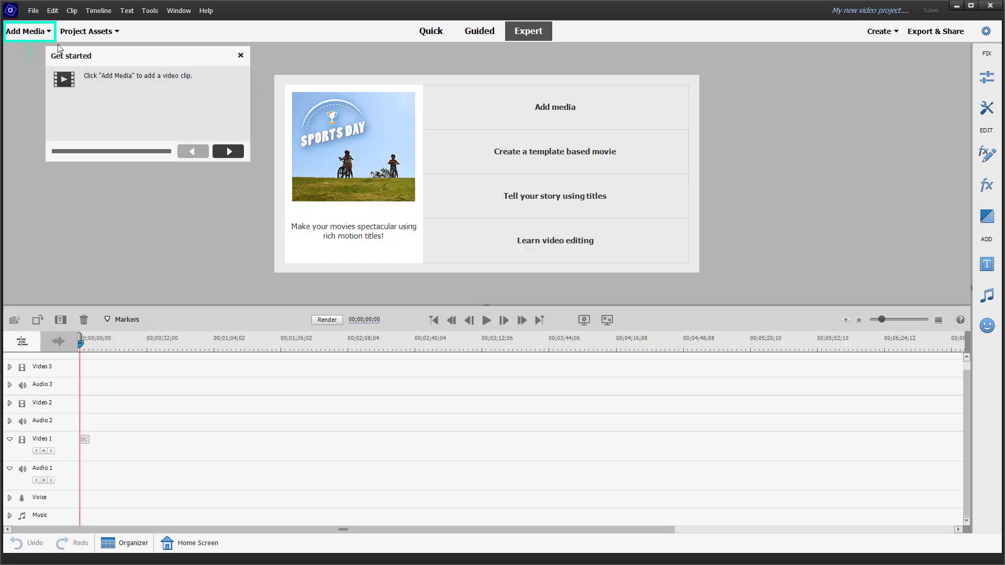
Step: Import walking.mp4 from the computer using Add Media's Files and folders option
left_click(33, 34)
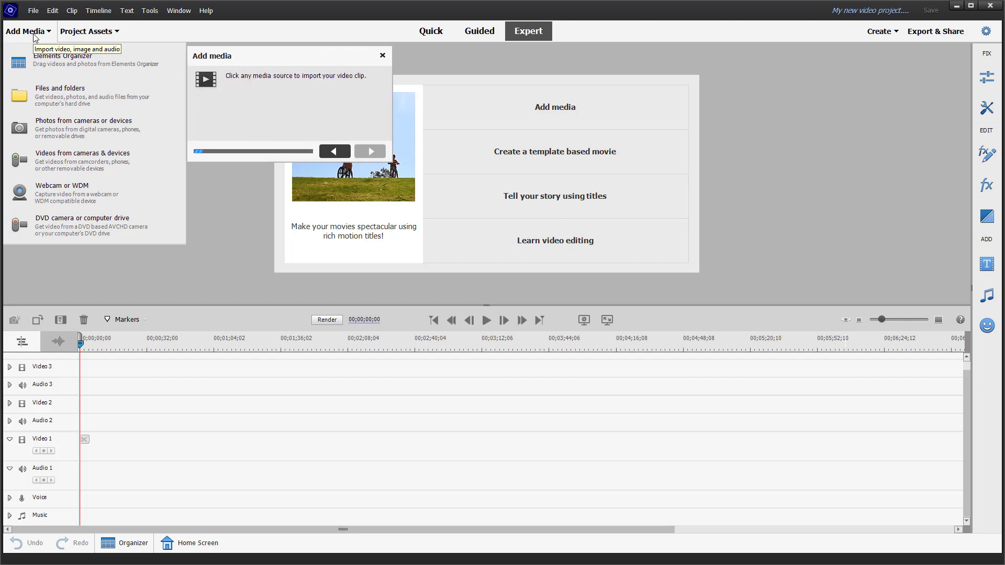
left_click(47, 97)
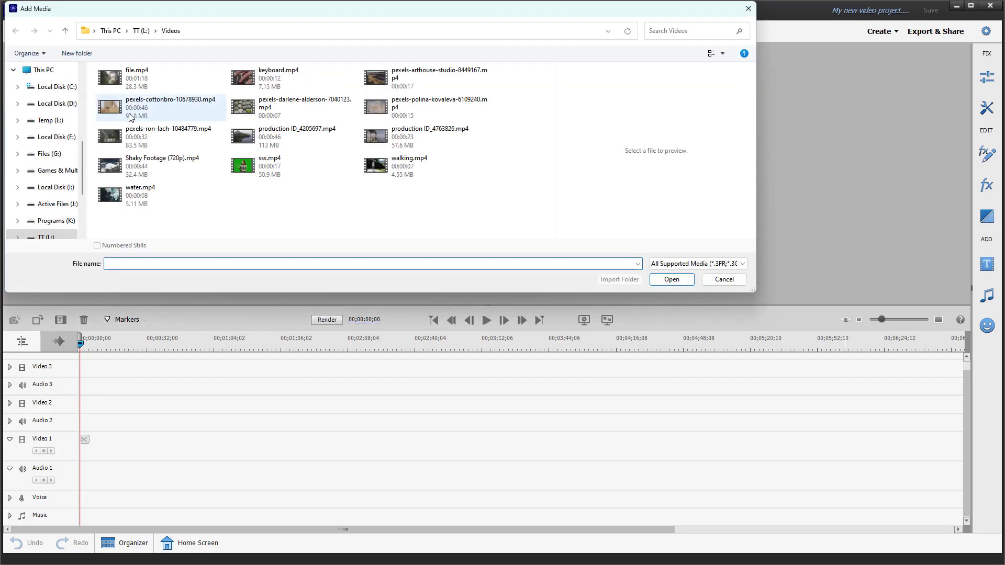
left_click(403, 166)
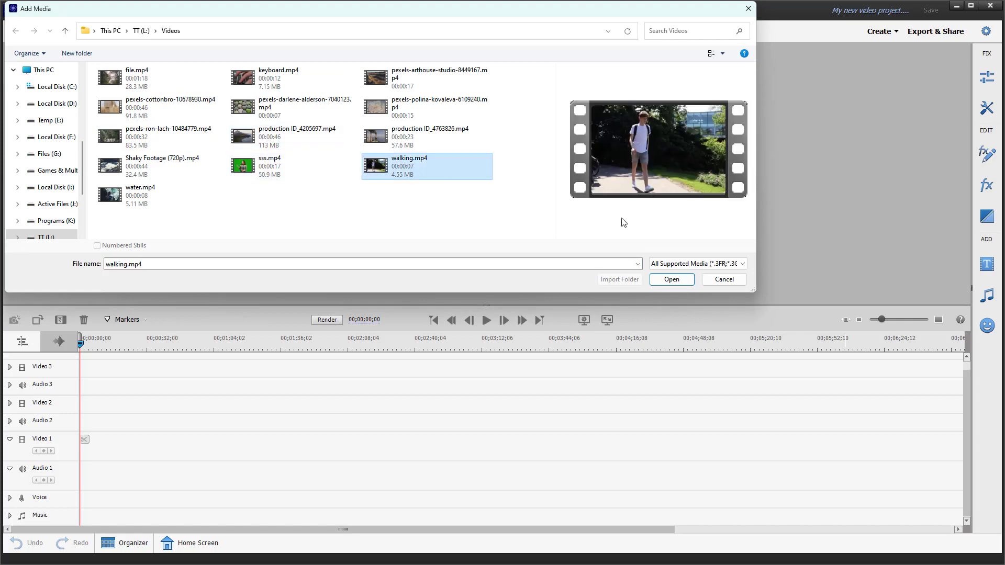
left_click(660, 280)
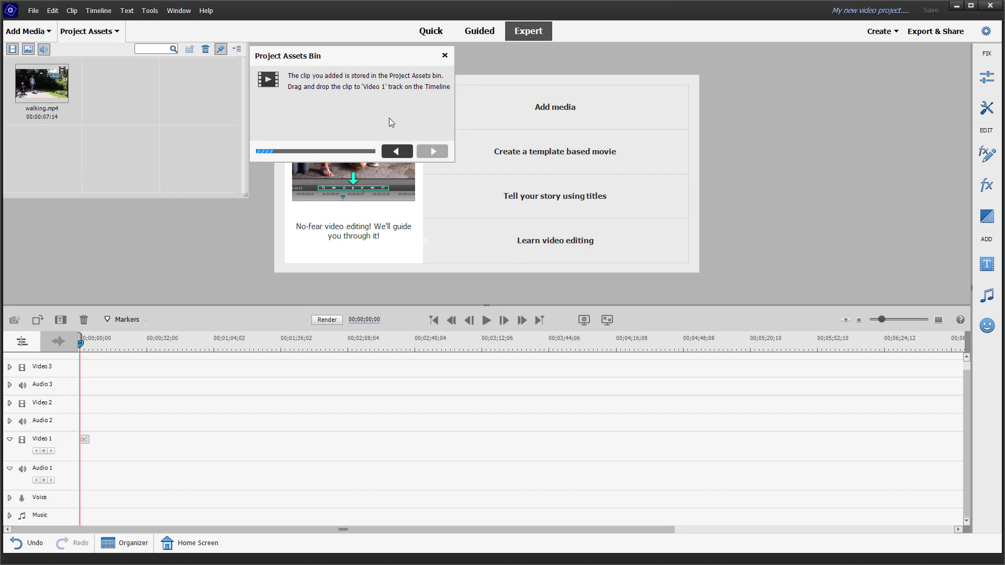
Step: Place walking.mp4 on the Video 1 track and advance the guide to keyframe animation
left_click_drag(28, 90, 78, 450)
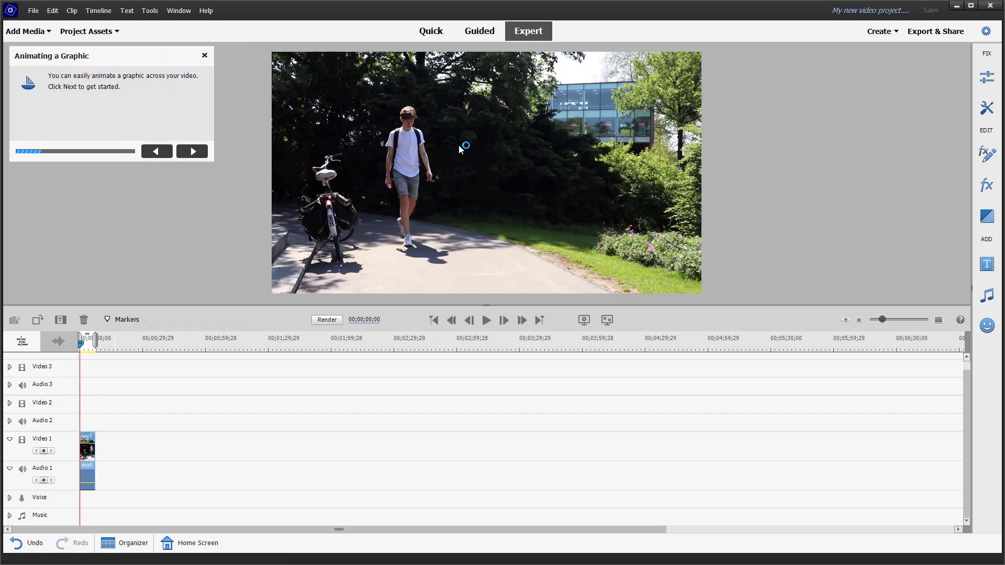
left_click(189, 152)
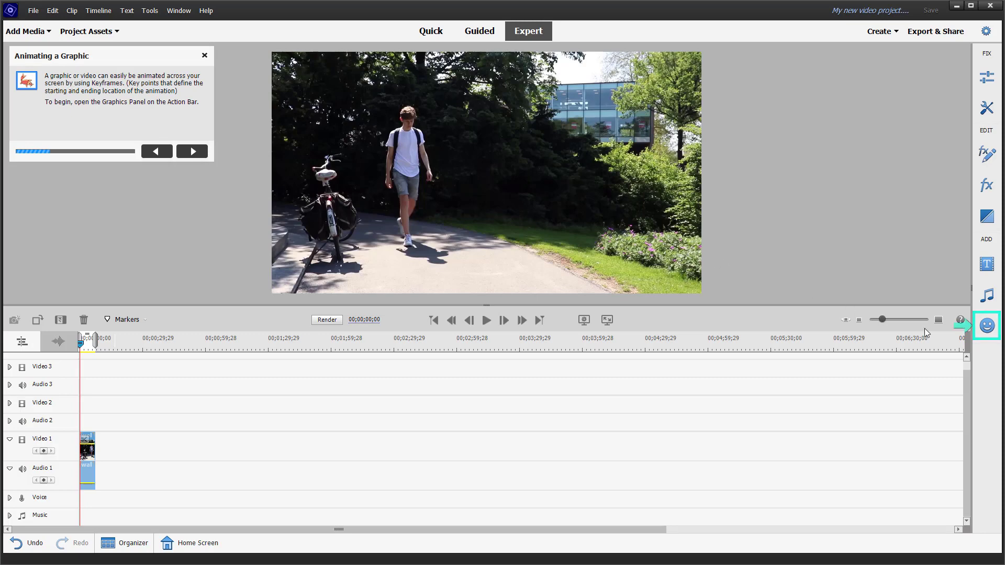
Step: Show the Animated Objects graphics, set the playhead near 00;00;00;29, and zoom the timeline in
left_click(986, 327)
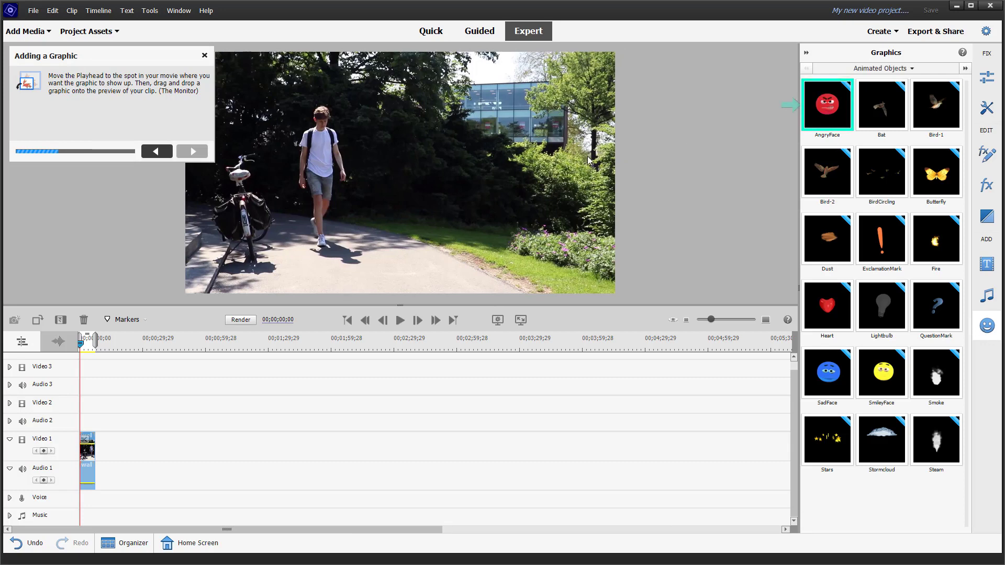
left_click(82, 346)
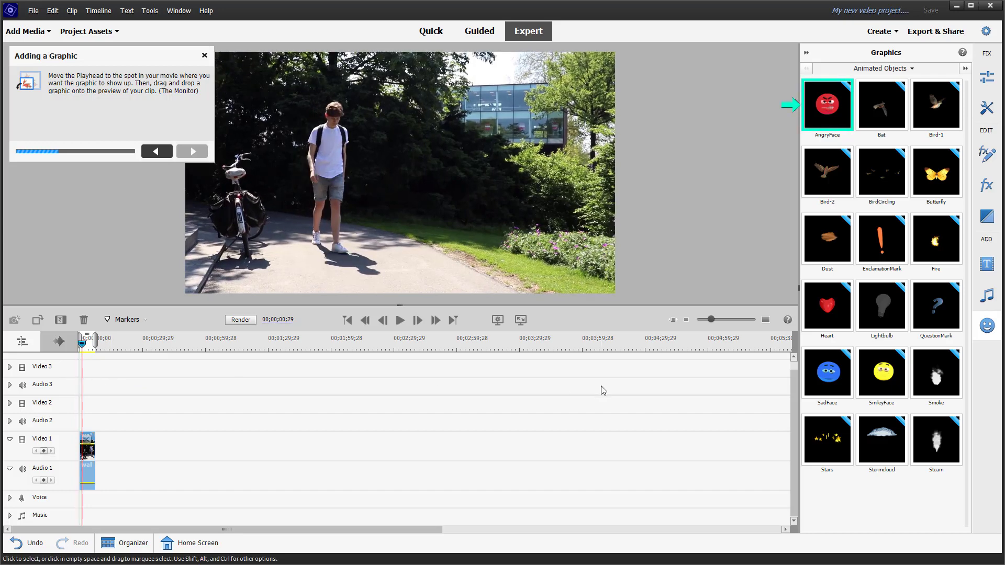
left_click(733, 319)
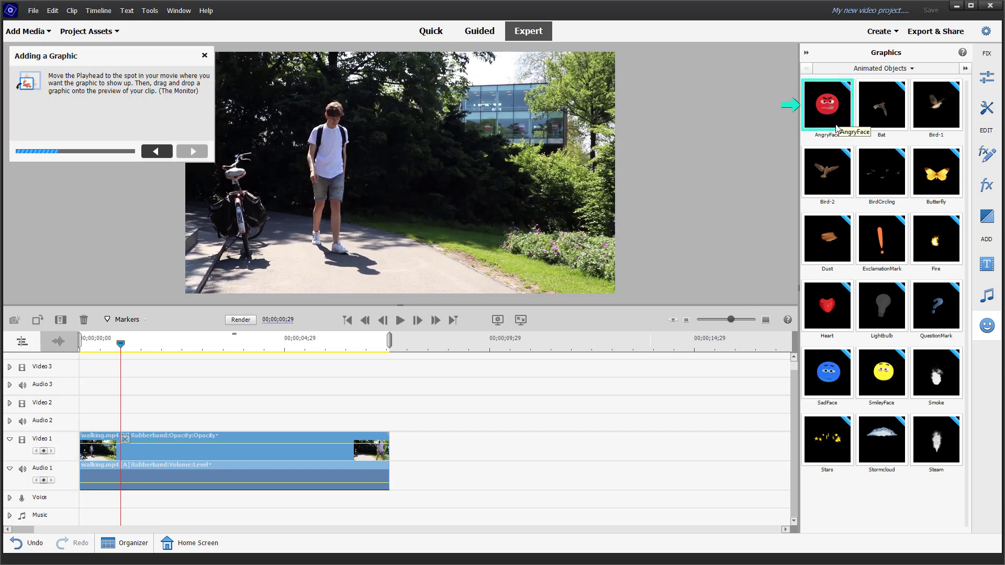
Step: Drop the AngryFace graphic onto Video 2, preview it, and show its Motion and Opacity effects
left_click_drag(836, 121, 121, 429)
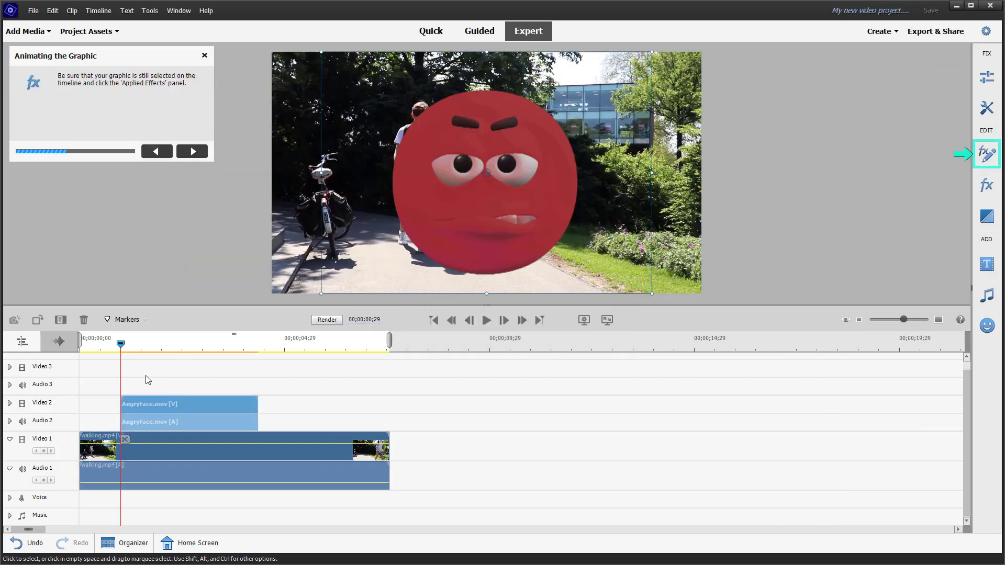
mouse_move(121, 344)
left_mouse_down()
mouse_move(272, 351)
mouse_move(119, 352)
left_mouse_up()
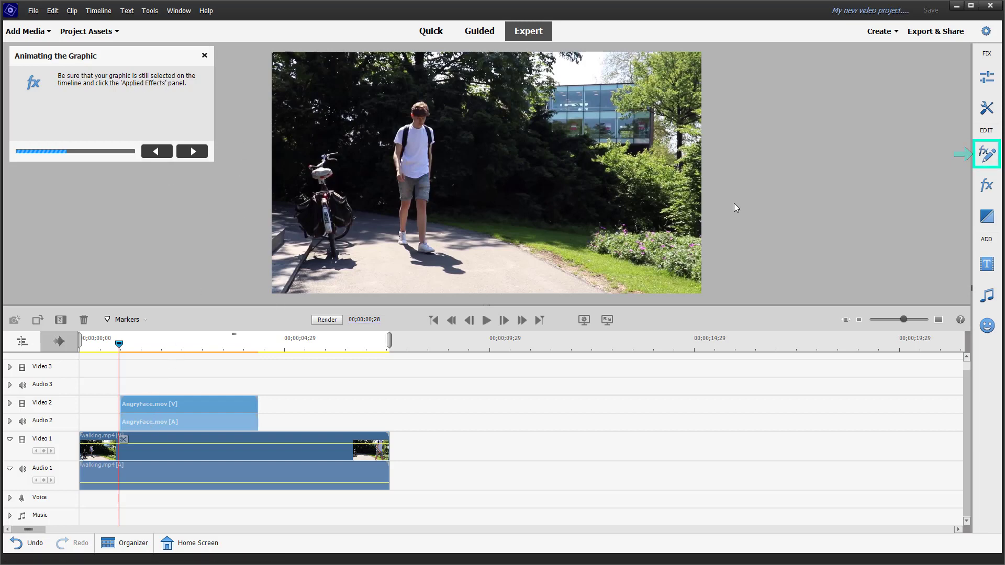
left_click(976, 156)
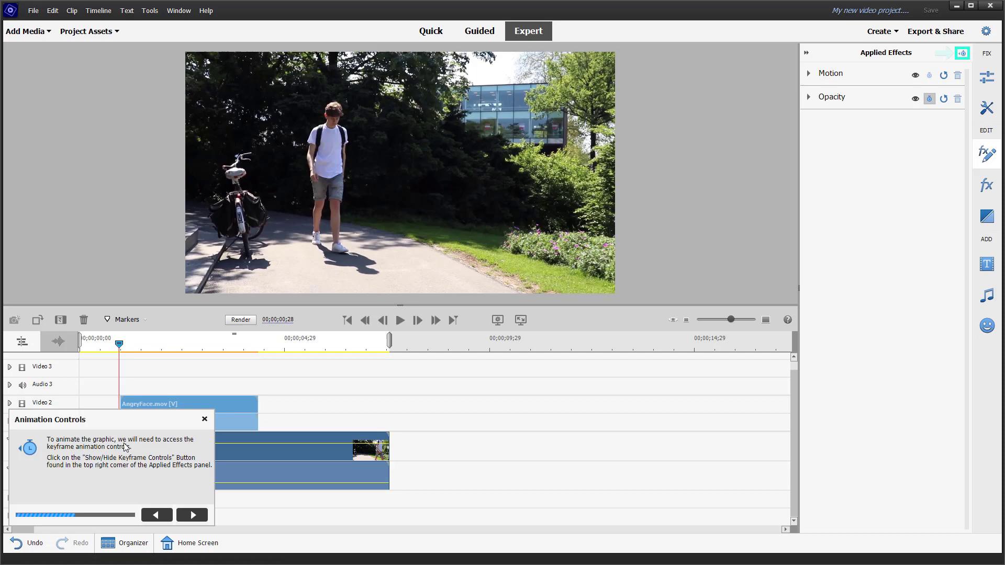
Step: Show Motion's keyframe controls and enable animation for Position, Scale and Rotation
left_click(963, 54)
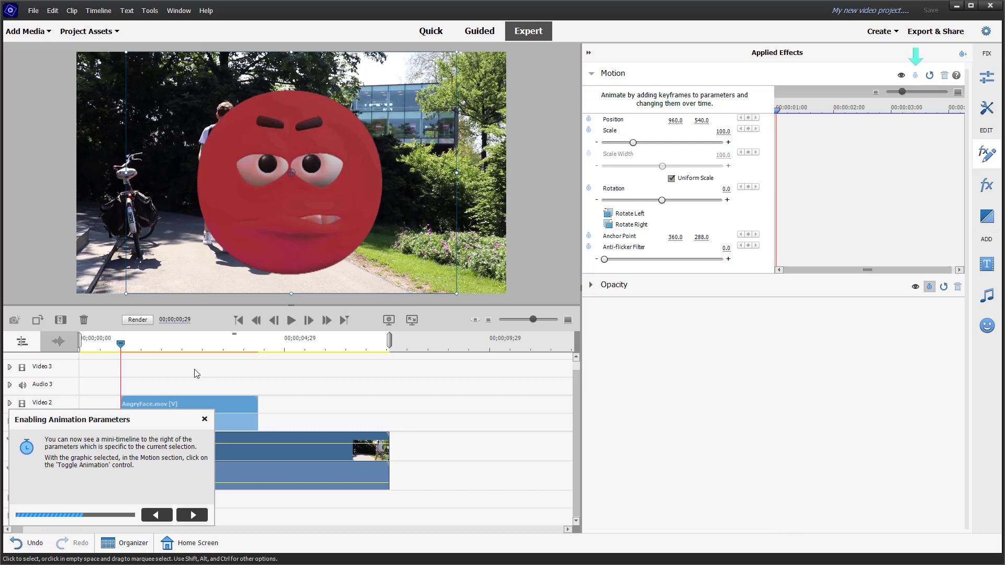
left_click(915, 76)
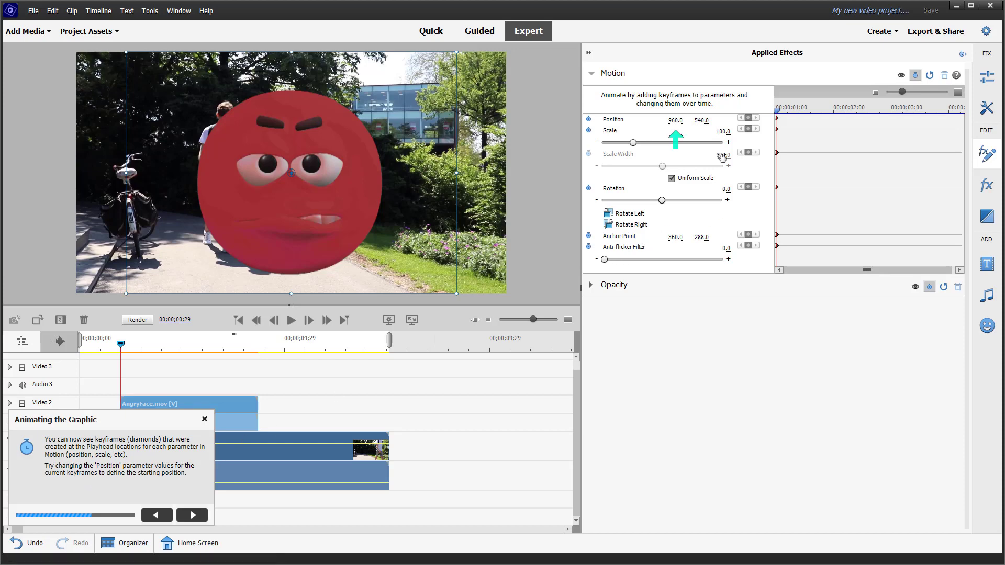
Step: Set the starting keyframe to Position X 1003 and Scale 23.4, then continue the guide
mouse_move(673, 122)
left_mouse_down()
mouse_move(664, 122)
mouse_move(691, 124)
left_mouse_up()
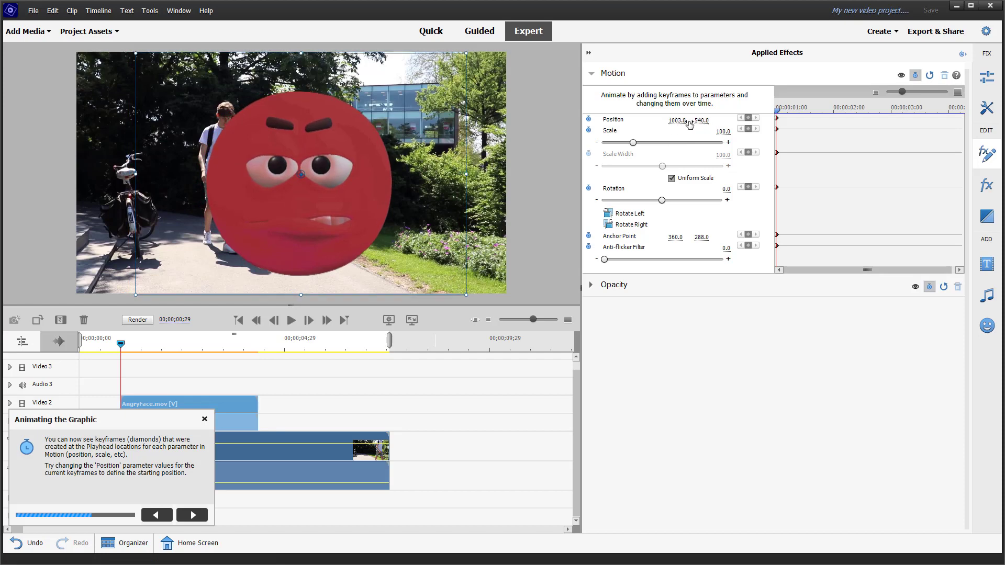
left_click_drag(629, 144, 600, 166)
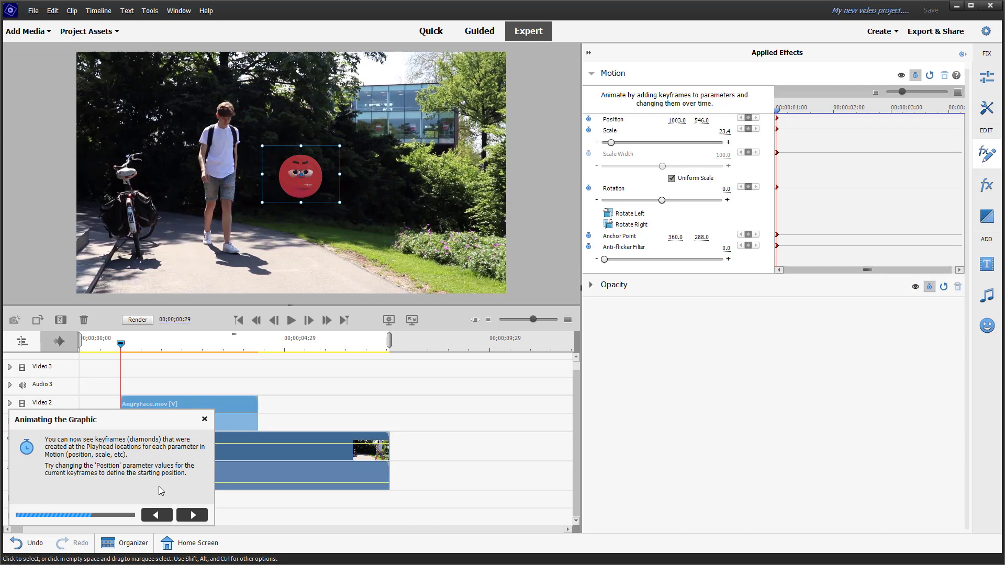
left_click(193, 515)
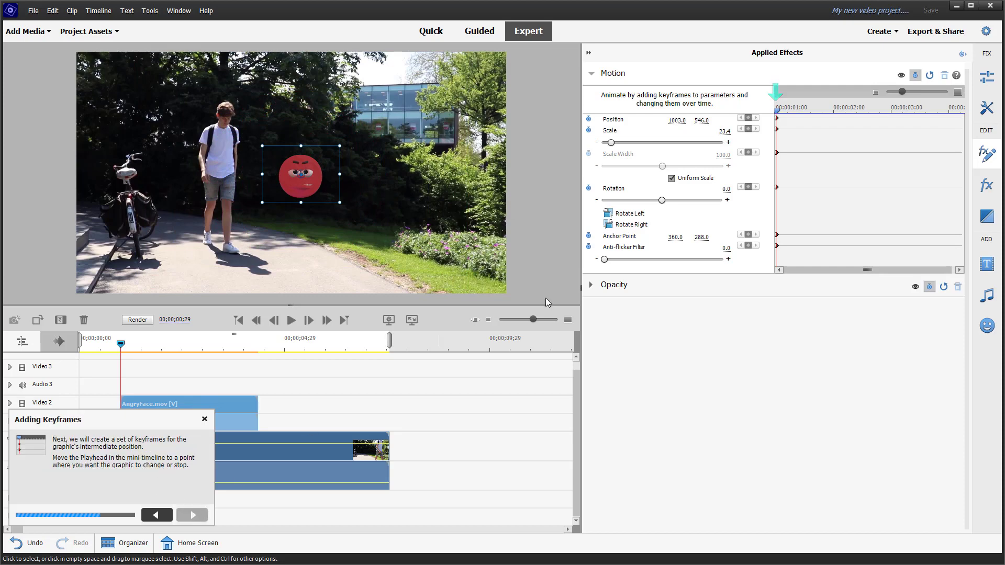
Step: Move the playhead to 00;00;02;20 on the graphic clip and advance the guide
left_click_drag(777, 110, 973, 123)
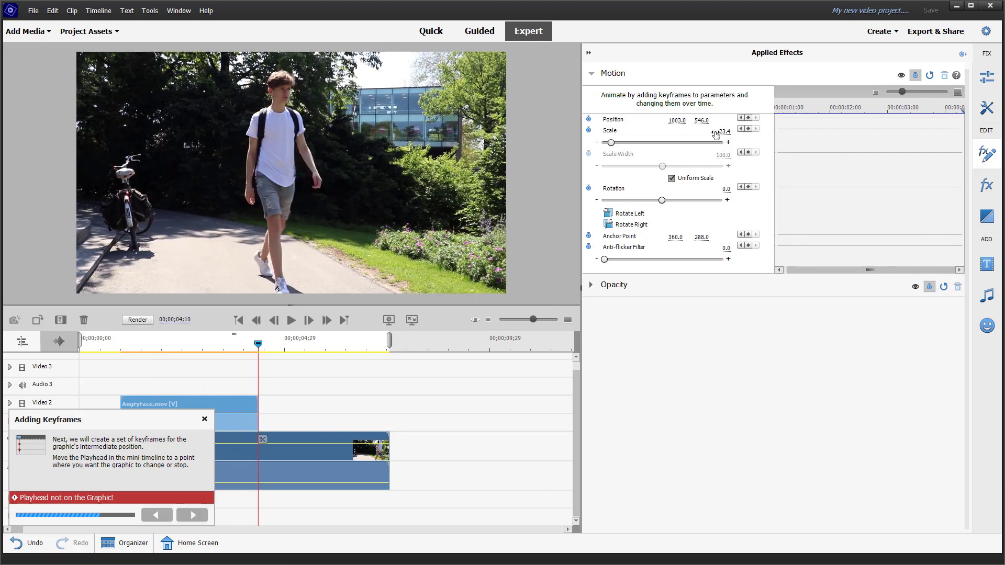
left_click(963, 111)
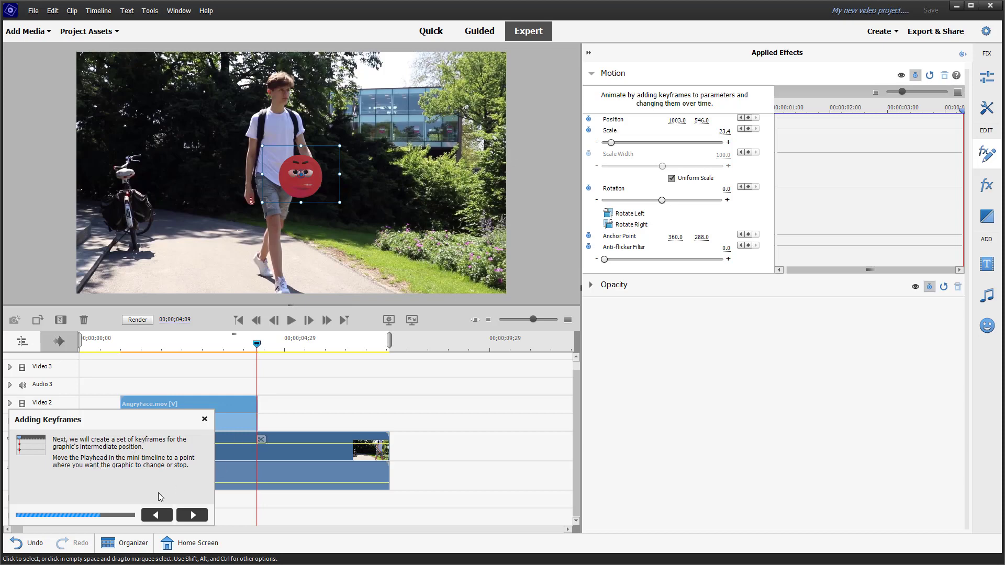
left_click_drag(257, 346, 189, 350)
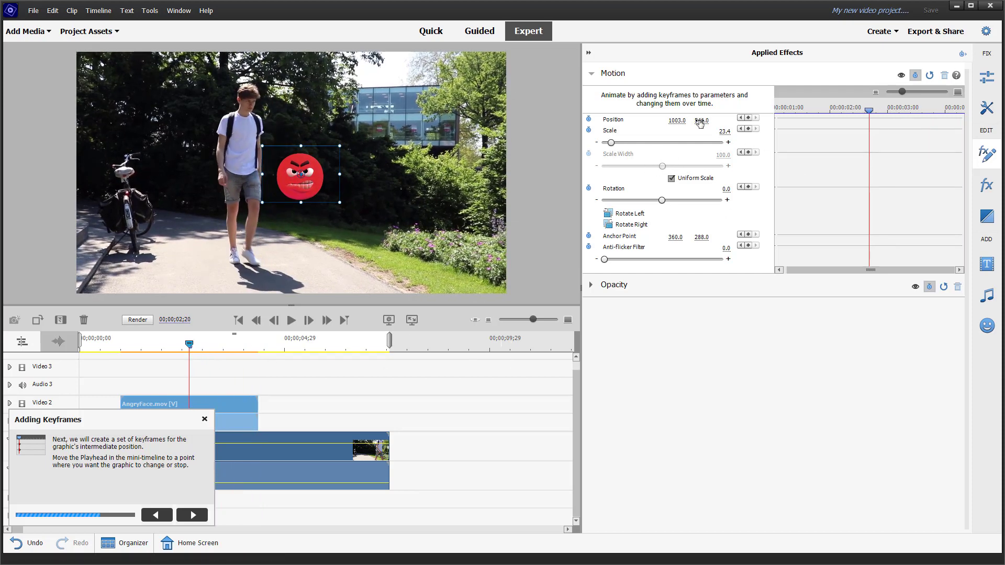
left_click(199, 513)
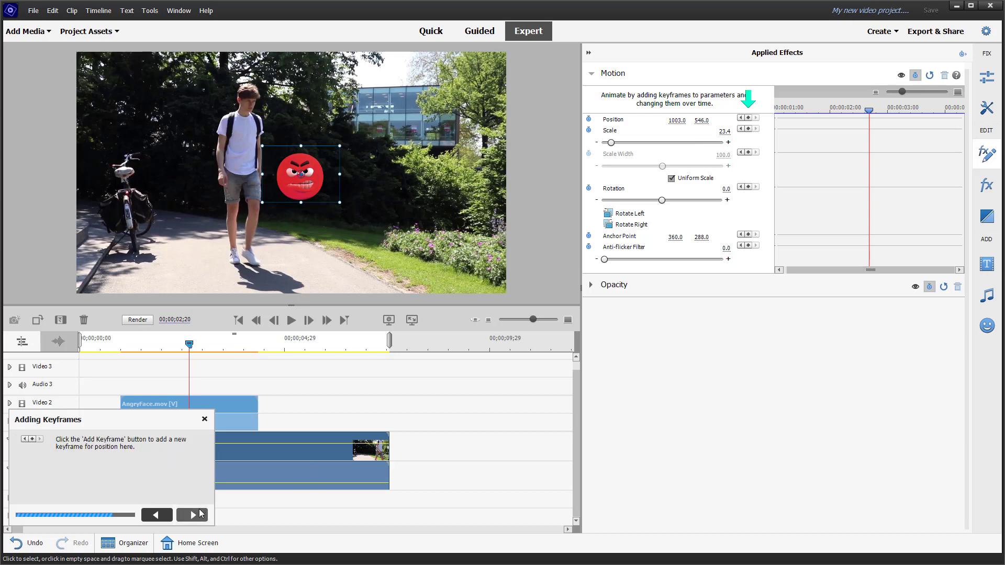
Step: Add Position and Scale keyframes there with X 1030 and Scale 66.7
left_click(748, 120)
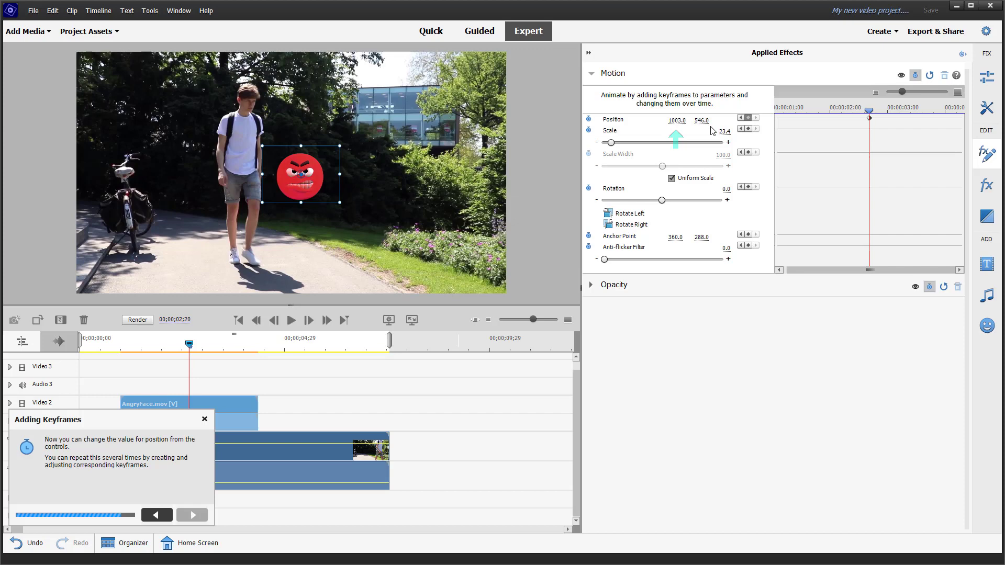
left_click_drag(676, 121, 692, 120)
left_click(748, 129)
left_click_drag(612, 143, 623, 143)
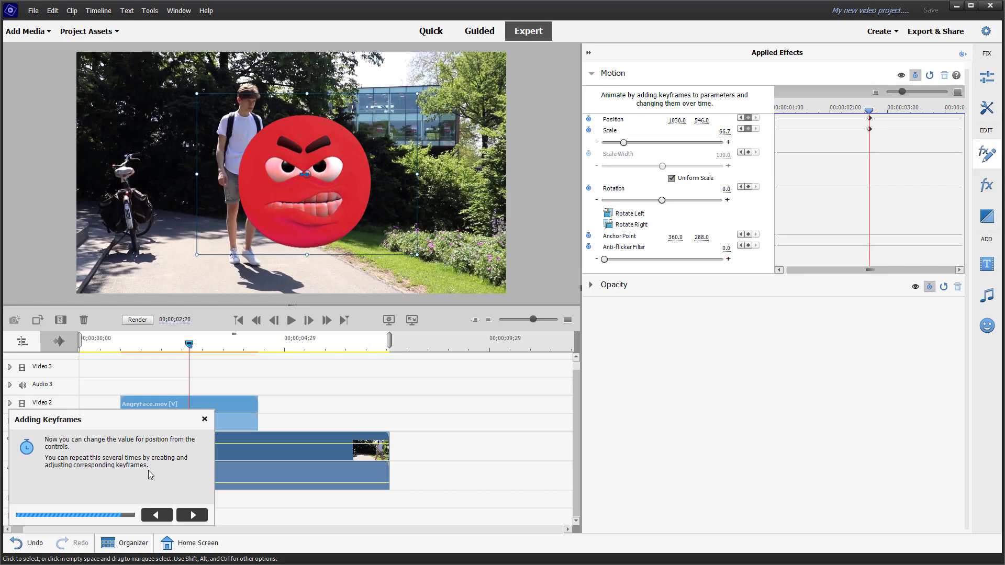
left_click(202, 520)
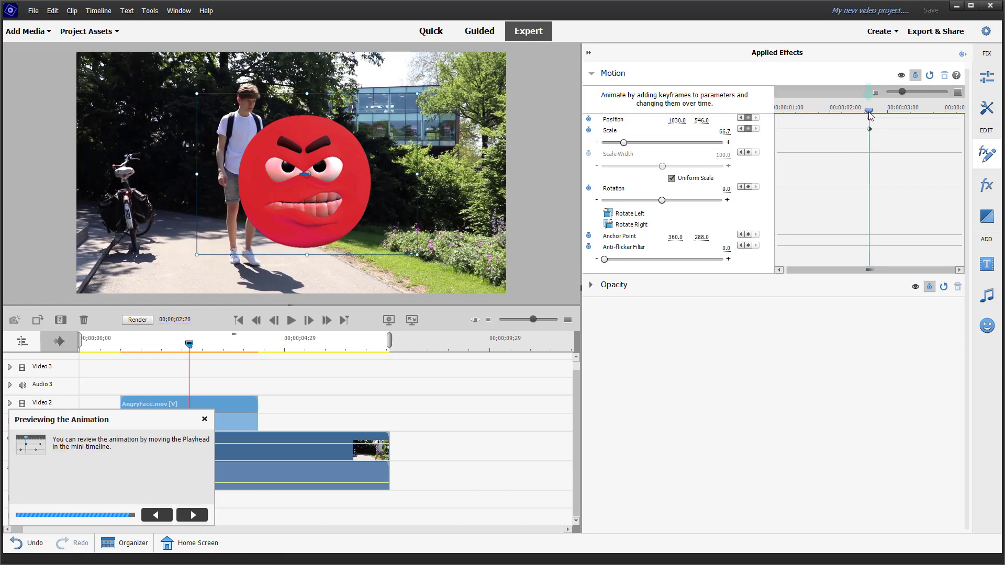
Step: Preview the face animation, then reach You're Done and close the guided edit
mouse_move(864, 113)
left_mouse_down()
mouse_move(824, 123)
mouse_move(777, 117)
mouse_move(867, 118)
mouse_move(778, 110)
mouse_move(863, 112)
mouse_move(774, 124)
mouse_move(875, 121)
left_mouse_up()
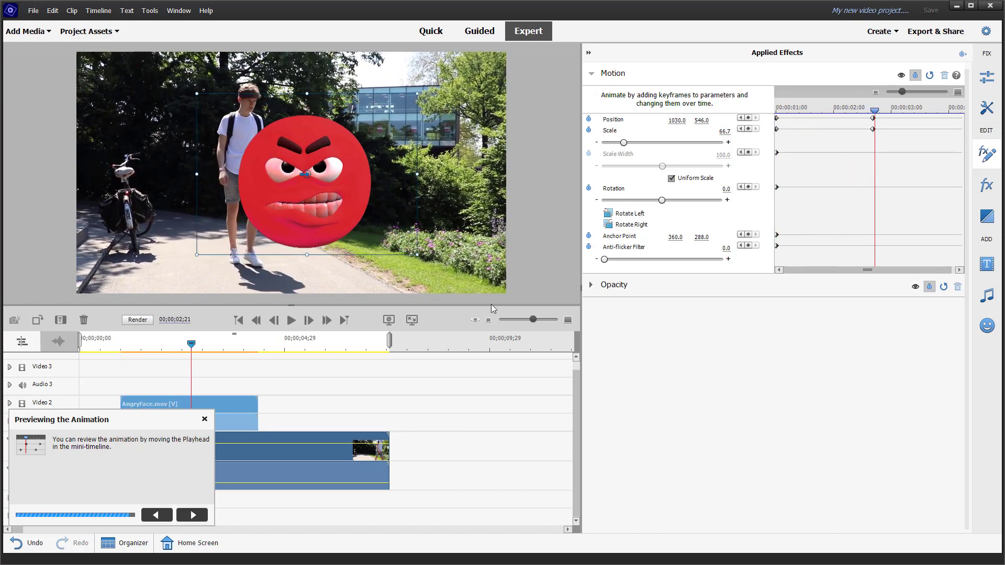
left_click(192, 514)
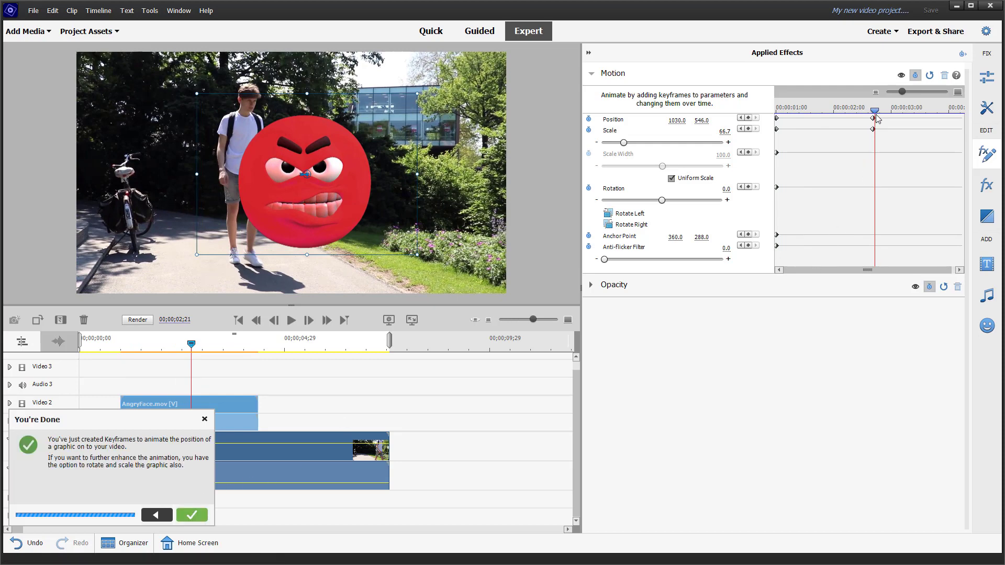
left_click(197, 509)
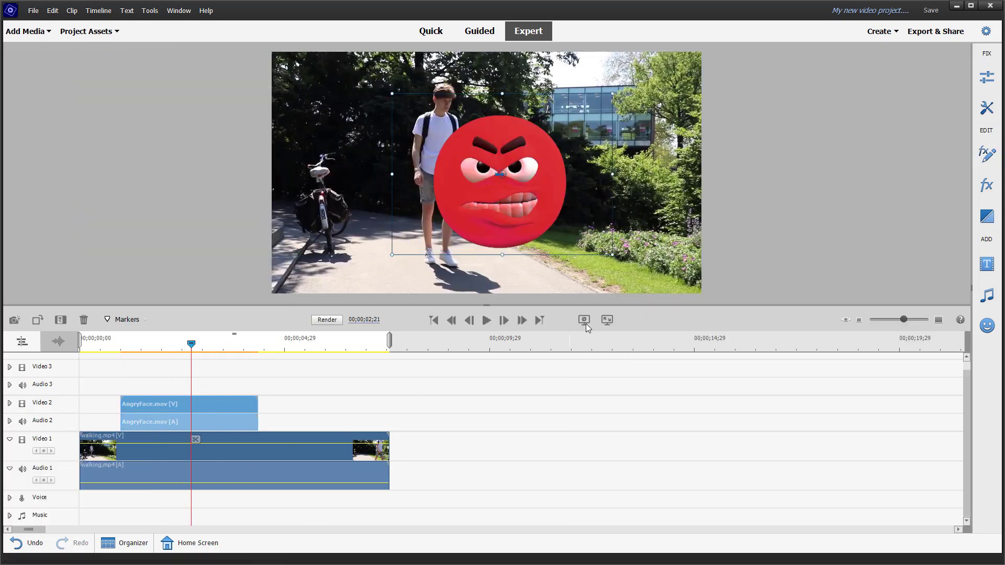
Step: Play the timeline from near the start and pause around 00;00;06;08 to review the animation
left_click_drag(193, 346, 101, 345)
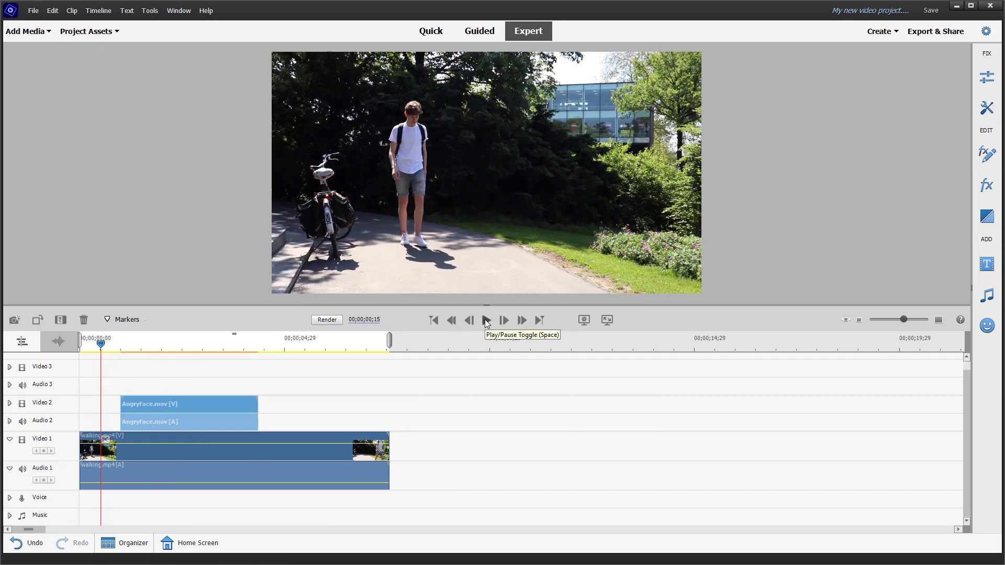
left_click(486, 320)
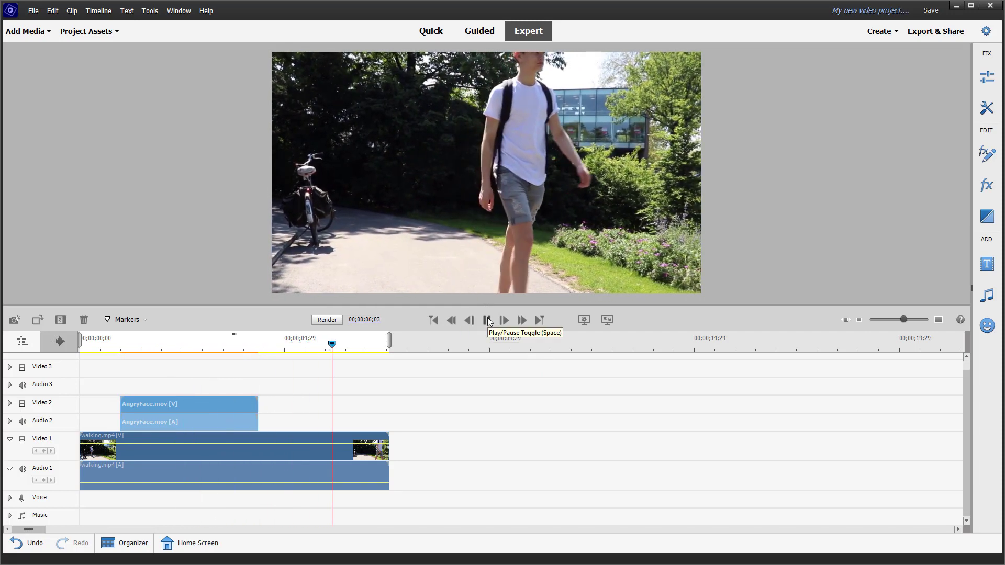
left_click(487, 320)
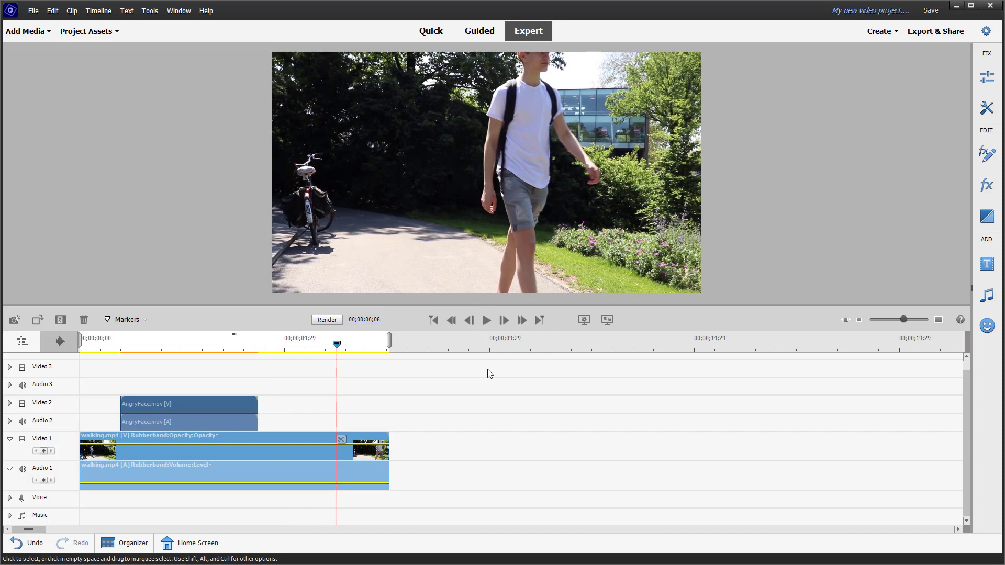